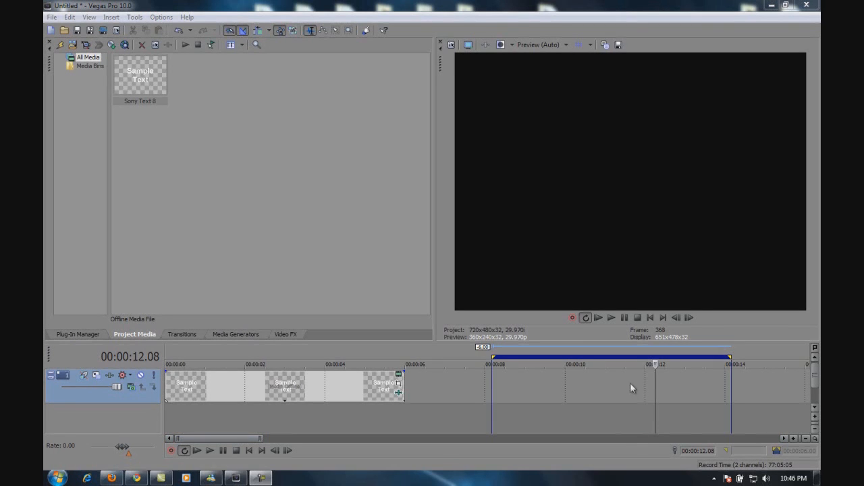
Step: Play and pause the empty section of the project, and enlarge the timeline area by shrinking the preview
click(597, 318)
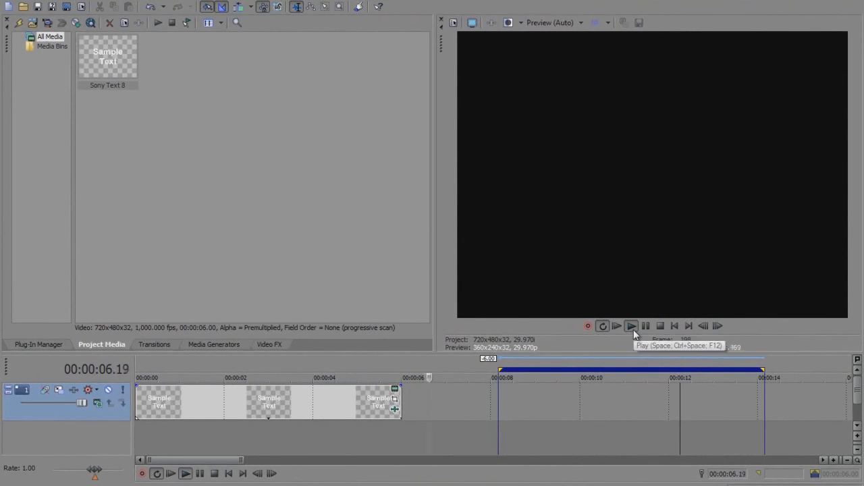
click(646, 327)
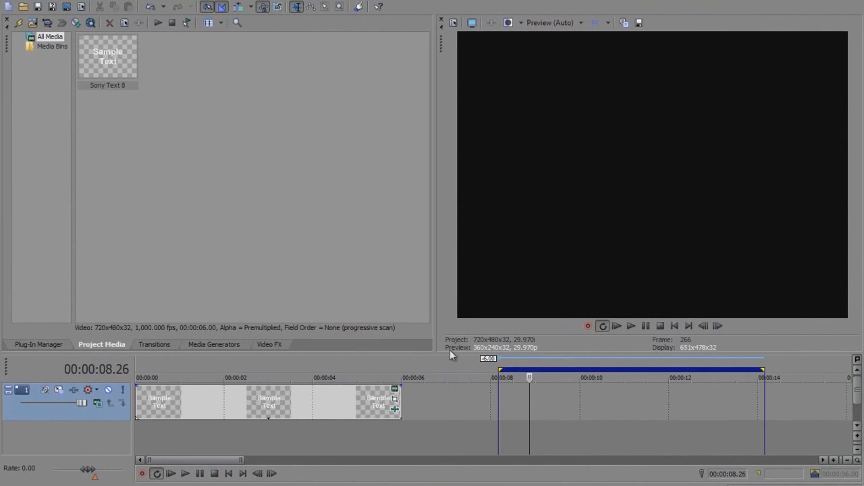
drag(445, 354, 440, 244)
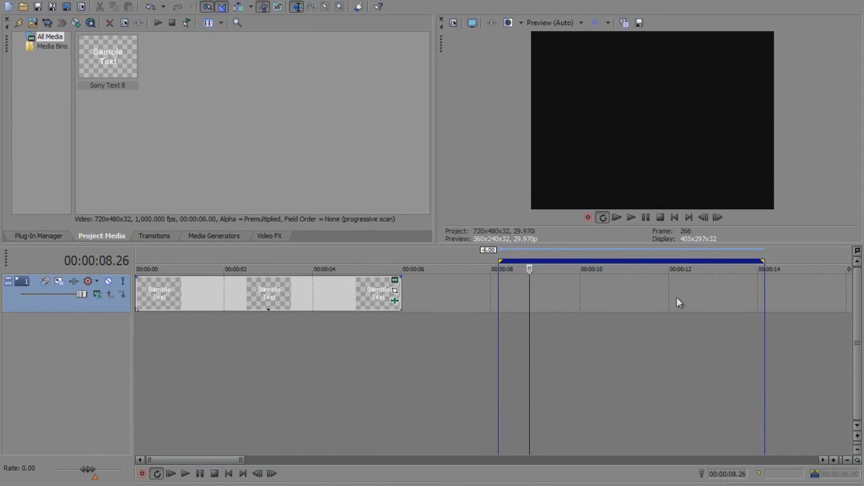
Step: Select the loop region from 00:00:08.05 to 00:00:14.05 on the video track and insert a text media event there
double_click(633, 265)
right_click(633, 298)
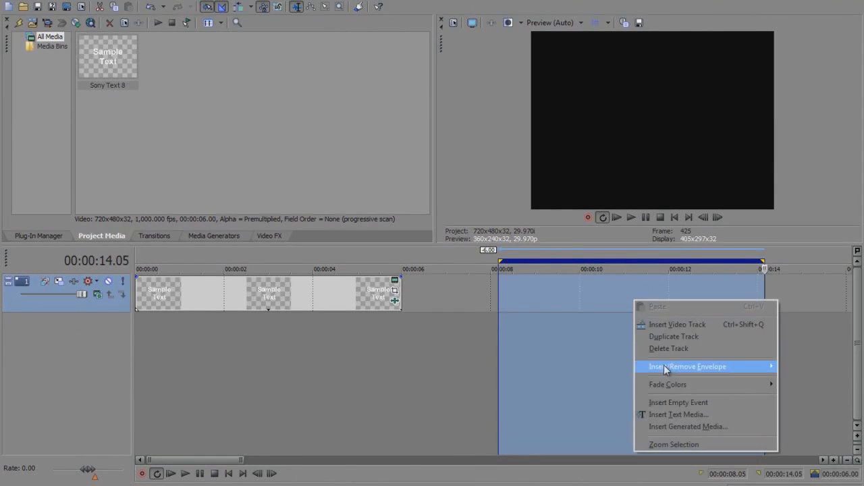
click(667, 413)
Step: Replace the sample text with "SwiftShott" on the first line and "Shatter" on the second
key(ctrl+a)
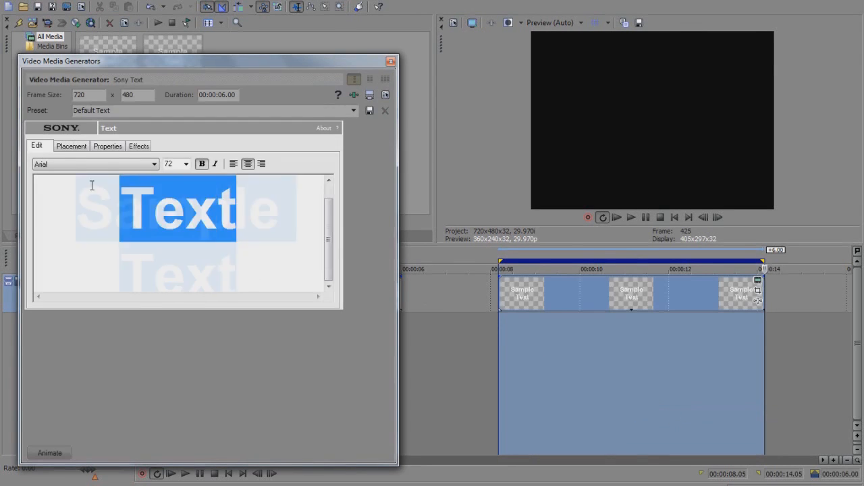
text(Swifts)
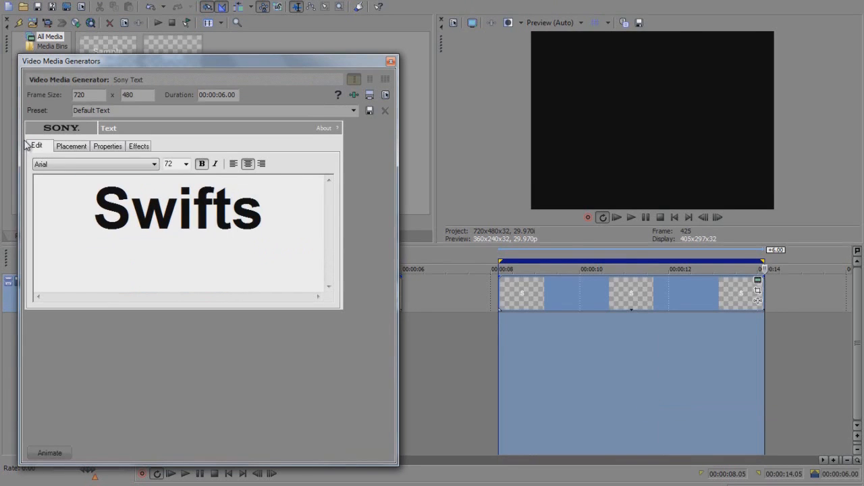
key(BackSpace)
text(Shott)
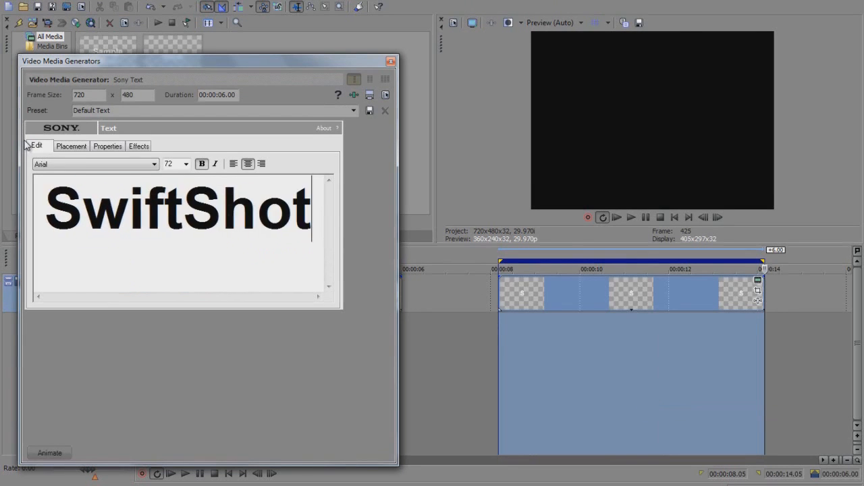
key(ctrl+a)
key(BackSpace)
text(Shatter)
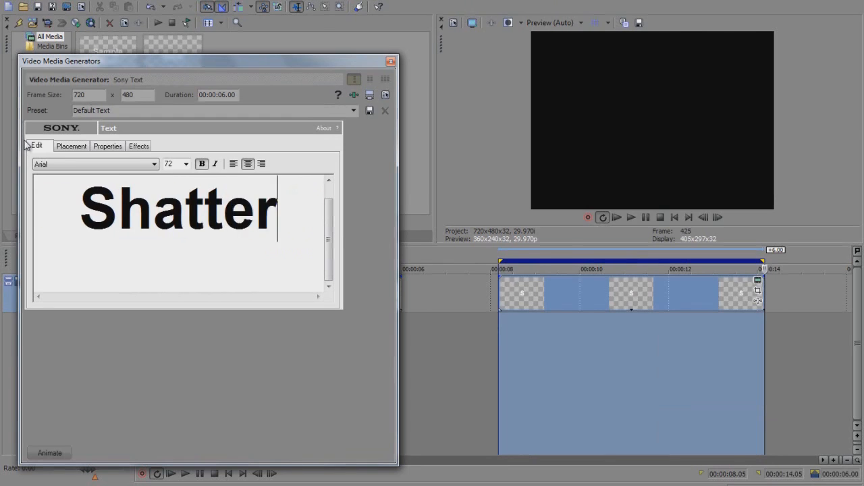
key(Return)
key(BackSpace)
Step: Set the text's font to BIRTH OF A HERO and show the title in the preview at 00:00:09.27
click(145, 168)
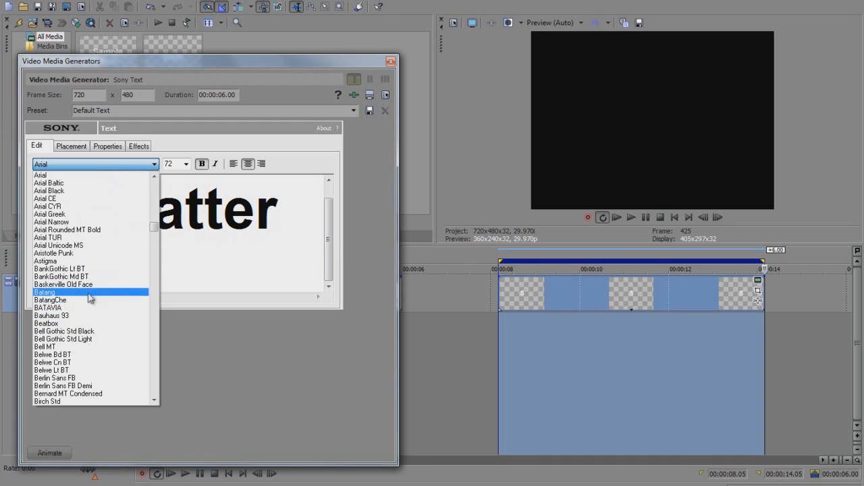
scroll(90, 358, down, 4)
scroll(89, 358, down, 1)
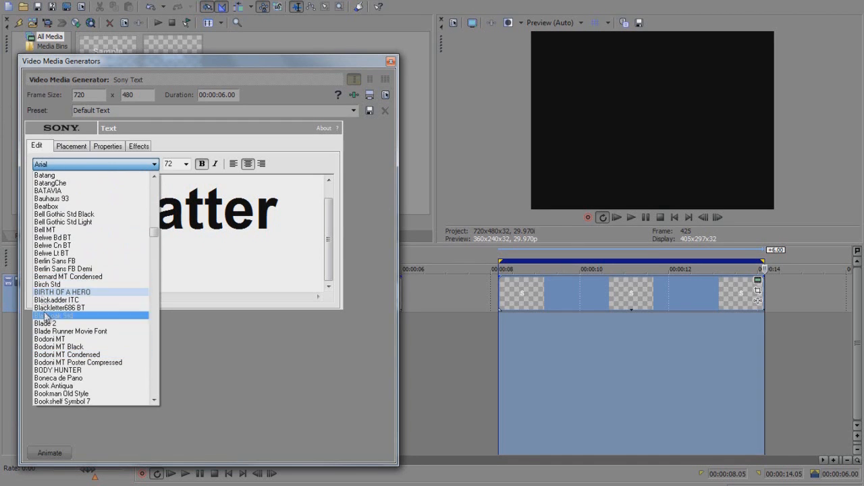
scroll(63, 326, down, 1)
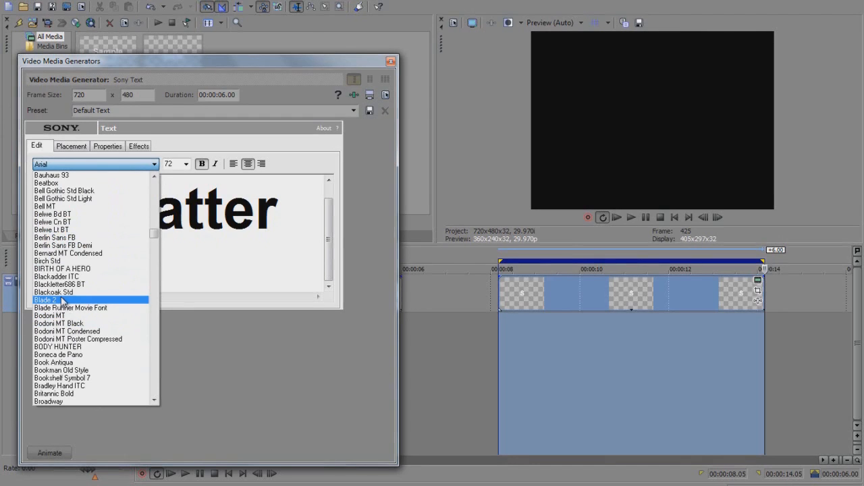
click(62, 269)
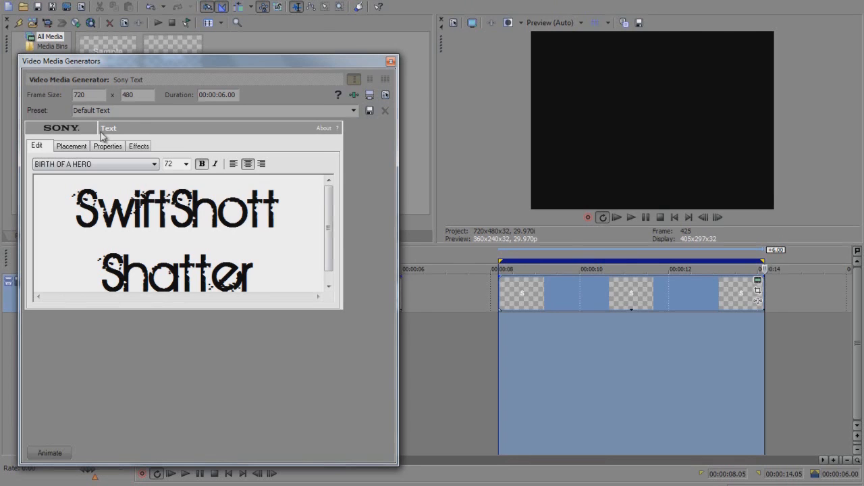
click(575, 342)
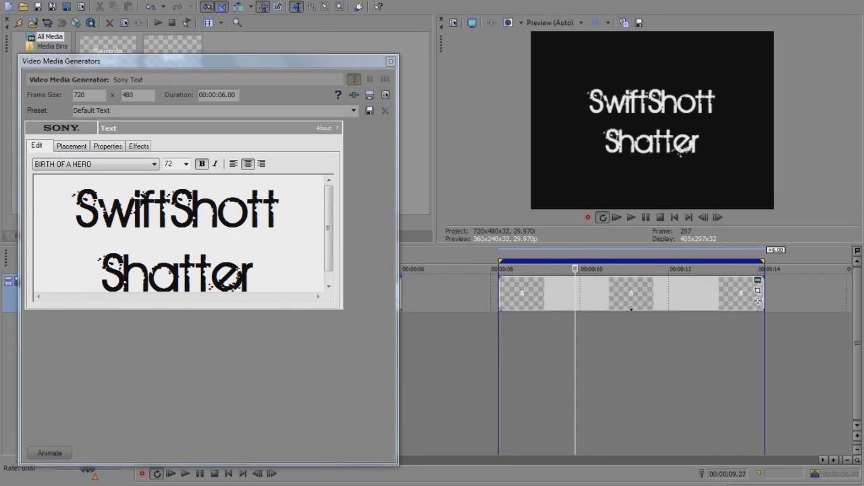
Step: Change the text color to yellow (R 255, G 253, B 0)
click(71, 146)
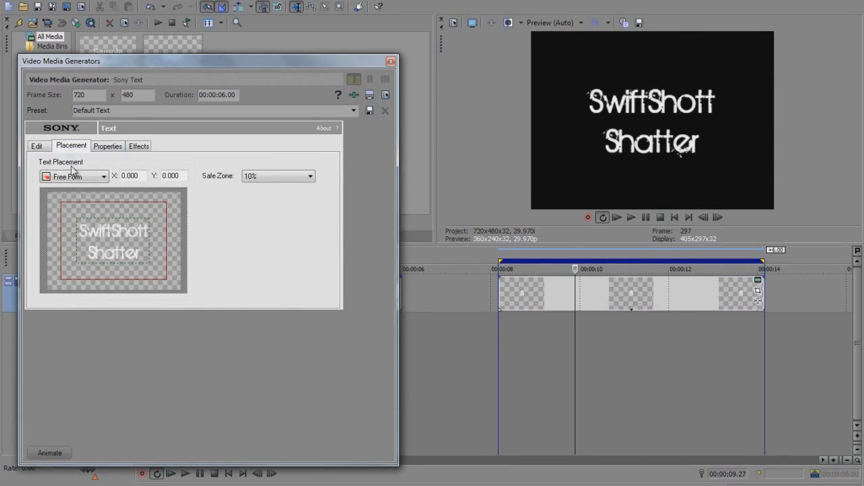
click(108, 147)
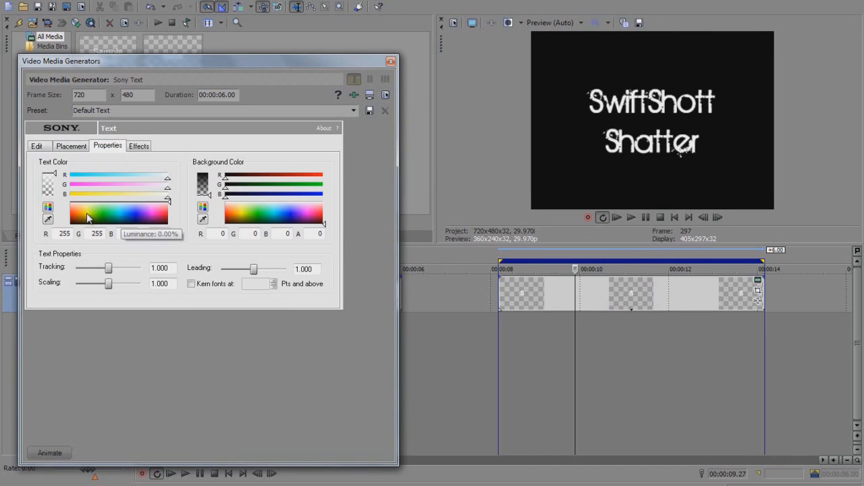
click(85, 213)
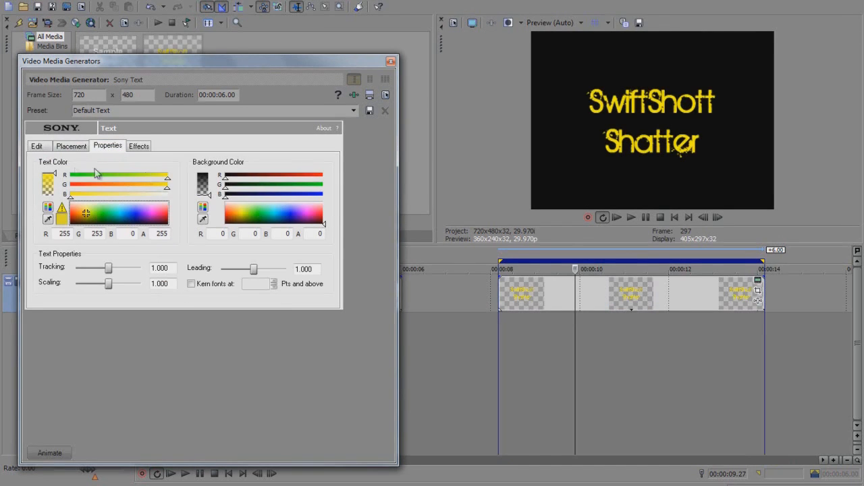
Step: Give the text a blue outline (R 0, G 32, B 210) with feather 0.381 and width 0.190
click(140, 146)
click(172, 174)
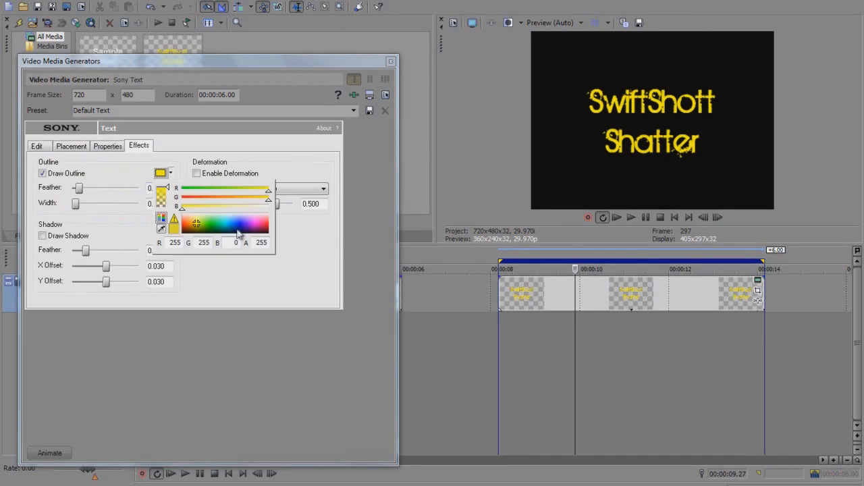
click(237, 225)
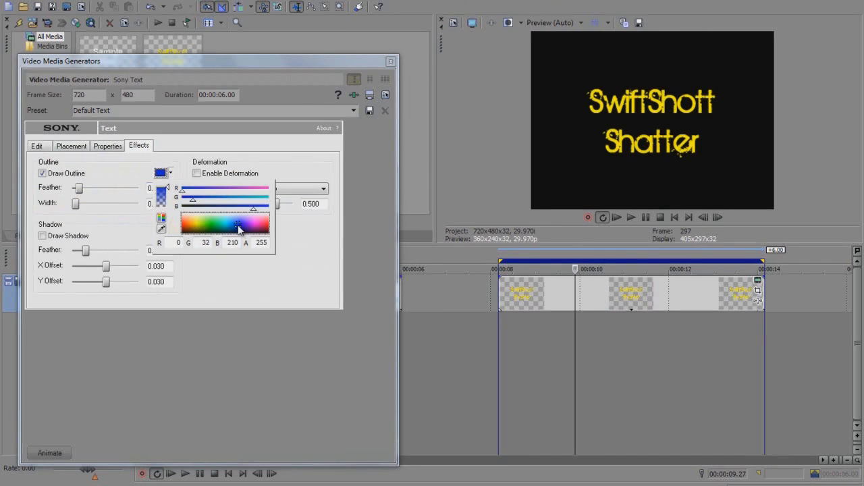
click(118, 172)
drag(77, 205, 98, 195)
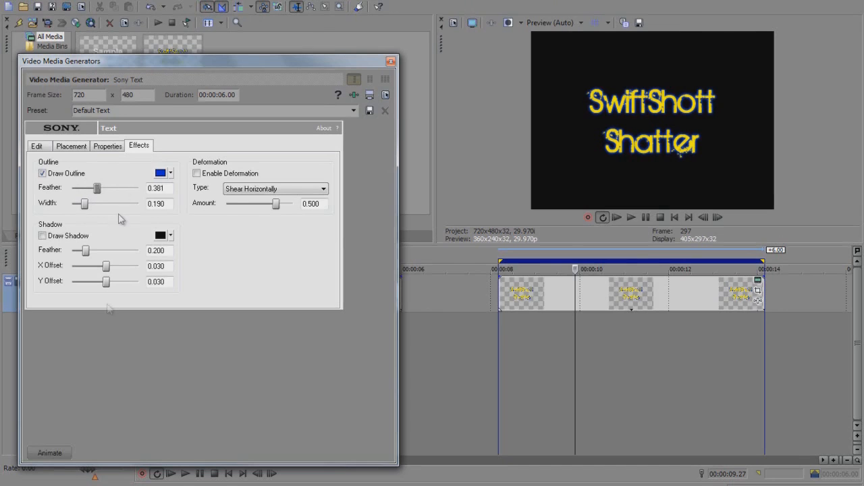
Step: Reset the text's tracking to 1.000, reduce its leading to 0.703, and close the text generator
click(111, 147)
drag(109, 287, 109, 271)
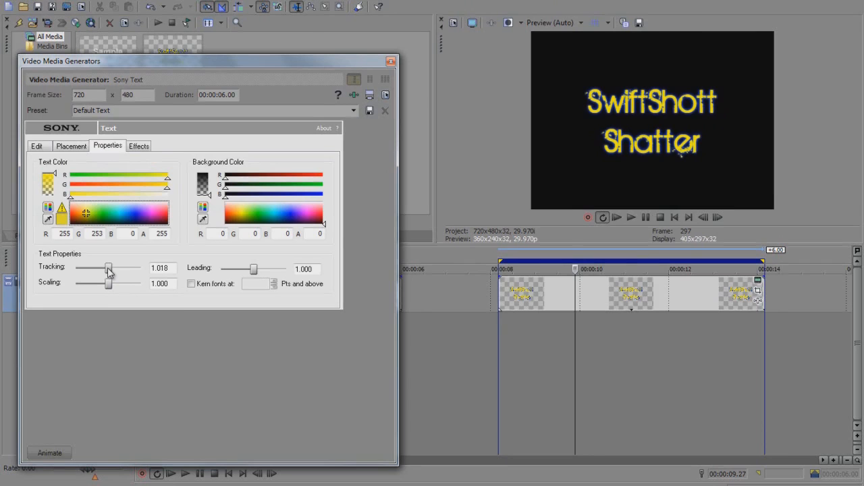
double_click(109, 271)
click(268, 271)
mouse_move(256, 270)
mouse_down()
mouse_move(268, 271)
mouse_move(245, 272)
mouse_up()
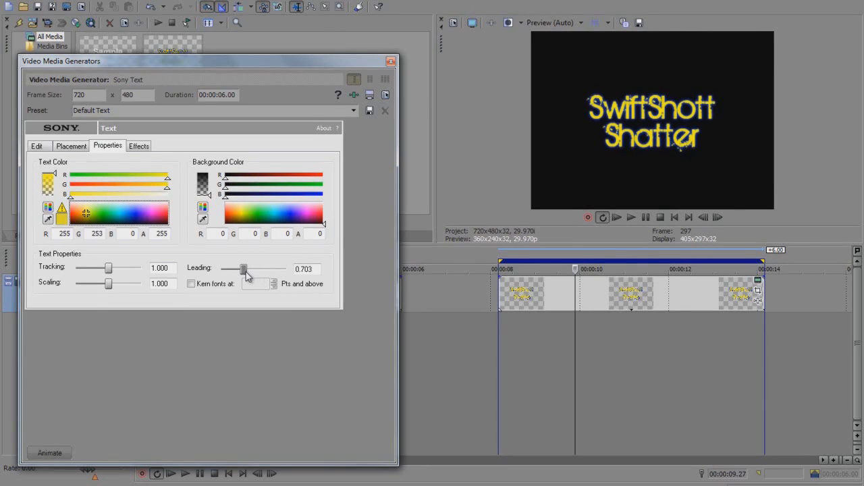
click(390, 62)
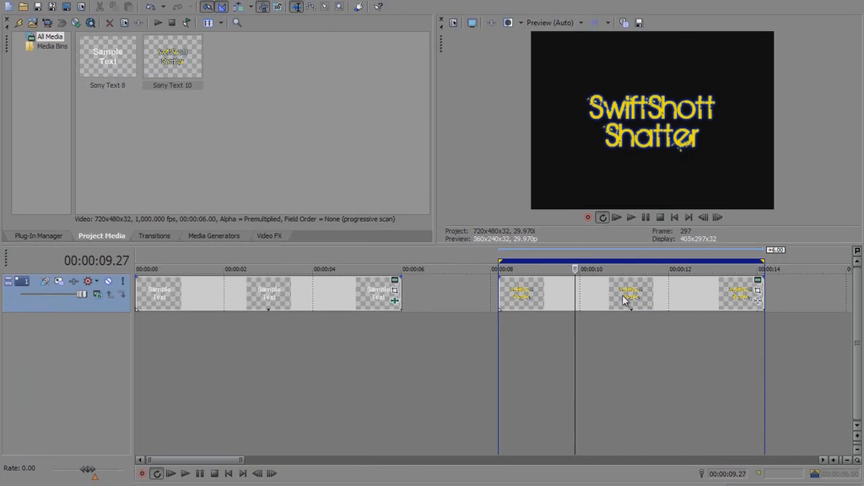
Step: Play back the title event and apply the BCC Layer Deformer effect from the BCC 3D-OBJECTS group to it
click(630, 218)
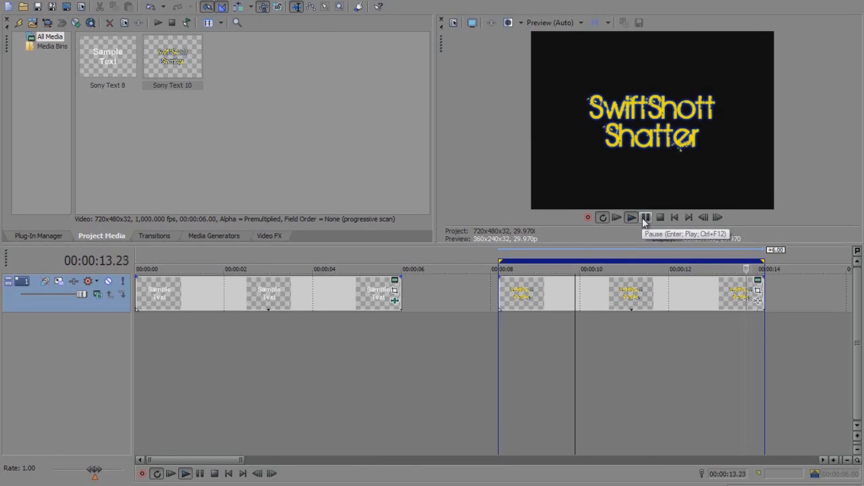
click(645, 217)
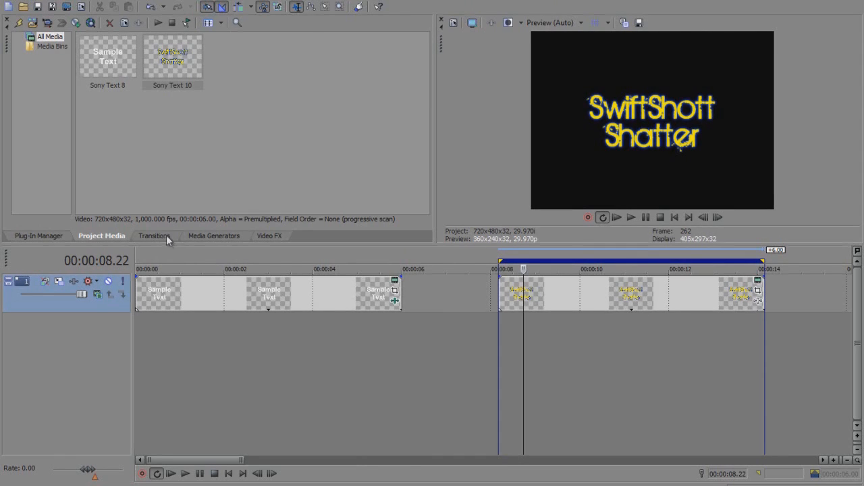
click(56, 236)
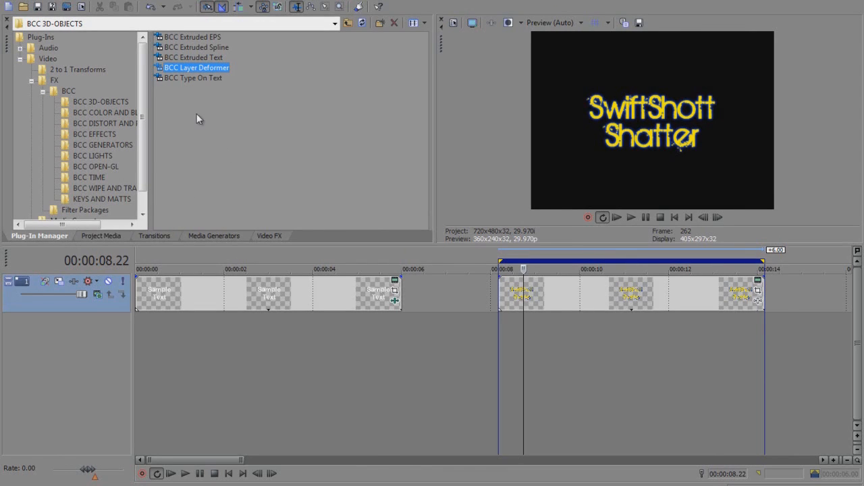
drag(161, 70, 571, 319)
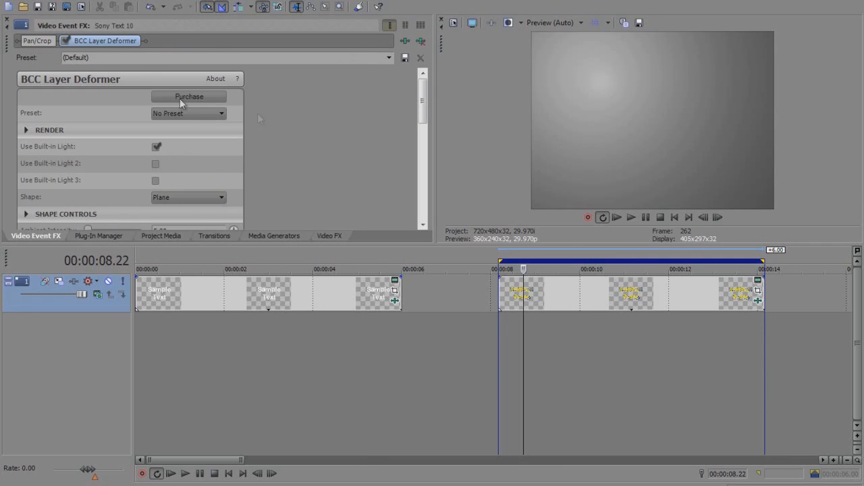
Step: In the Layer Deformer's front material, set the front texture layer to Source Layer and the texture alpha to Straight Alpha
drag(421, 112, 421, 139)
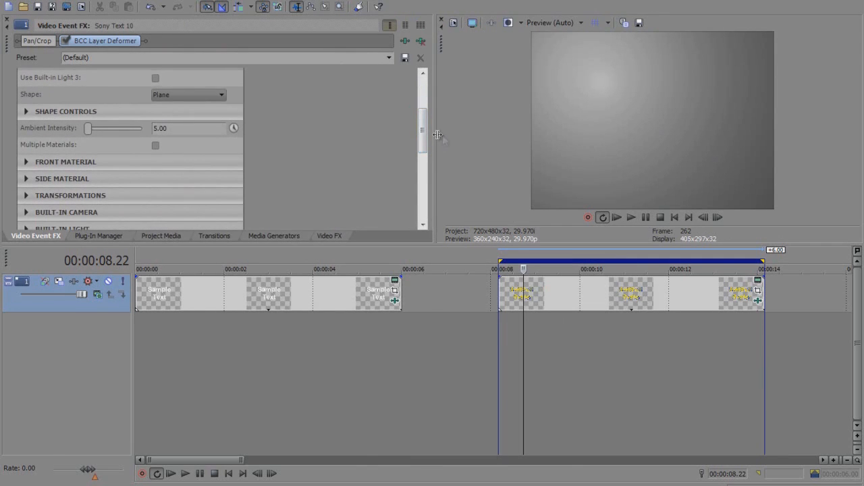
drag(426, 131, 426, 156)
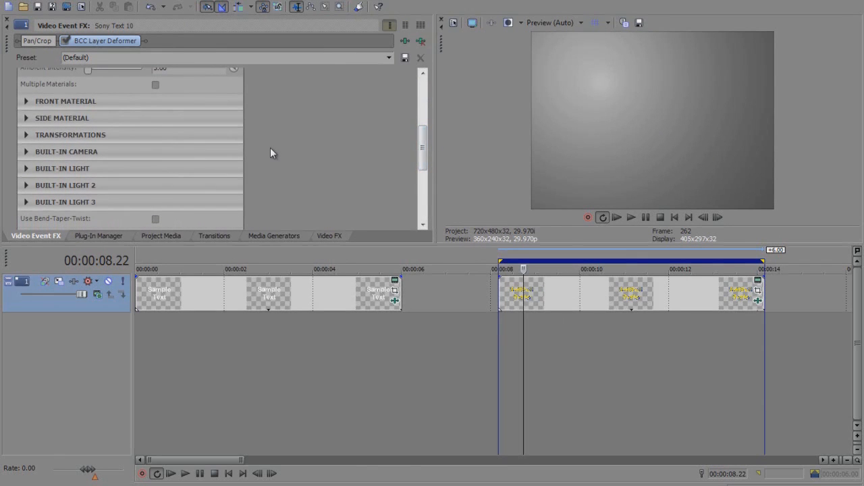
click(30, 103)
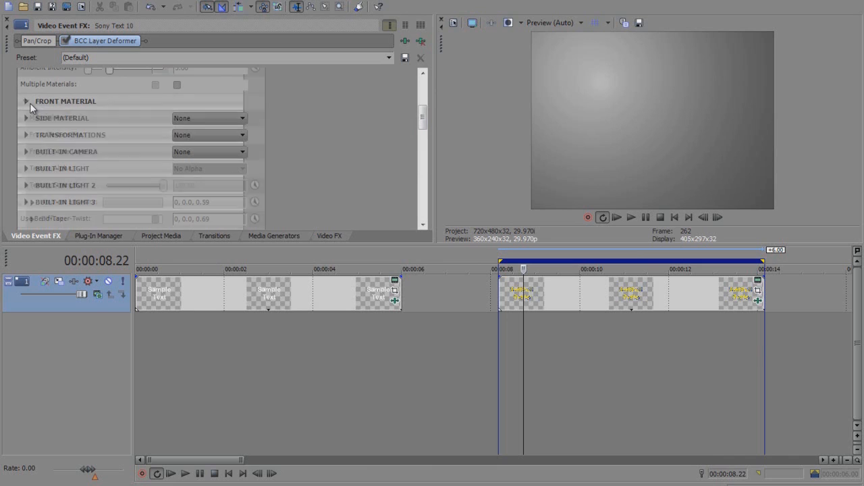
click(242, 151)
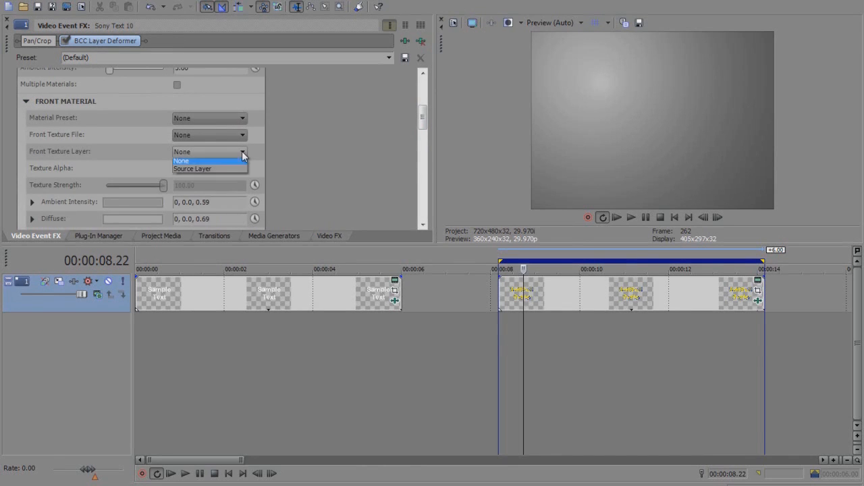
click(230, 172)
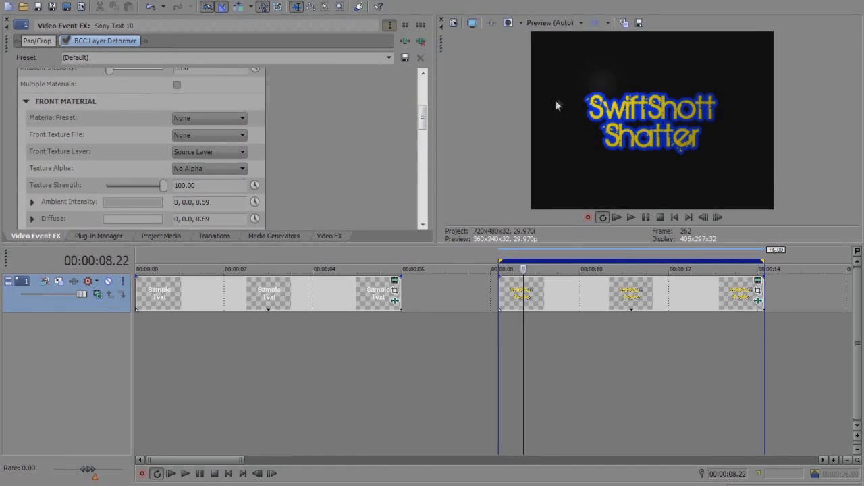
click(237, 174)
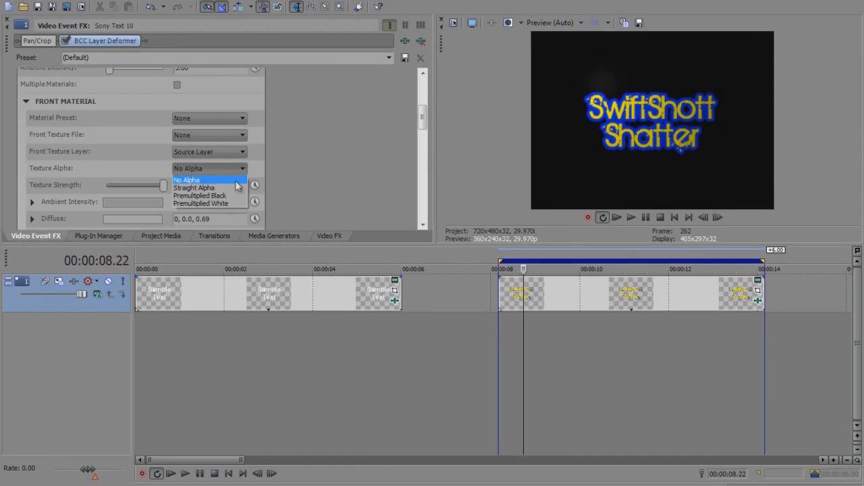
click(236, 188)
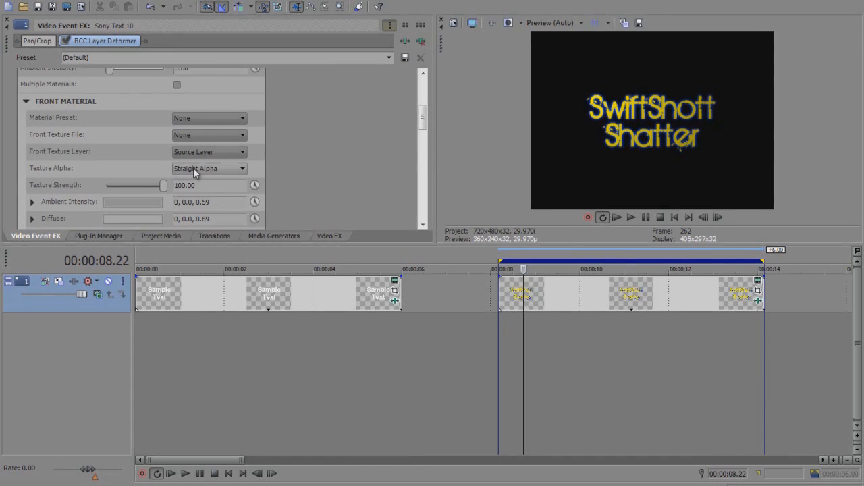
Step: Collapse the front material settings and enable the Use Shatter option in the Layer Deformer
click(25, 101)
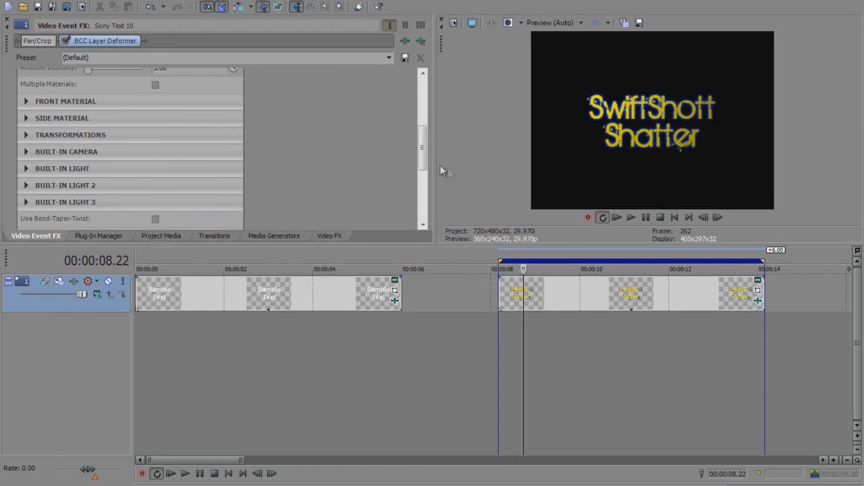
drag(425, 155, 422, 223)
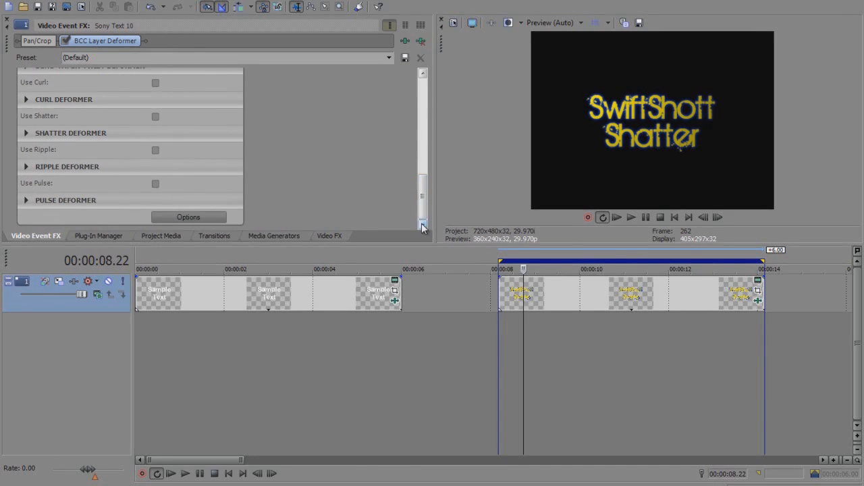
click(156, 150)
click(155, 117)
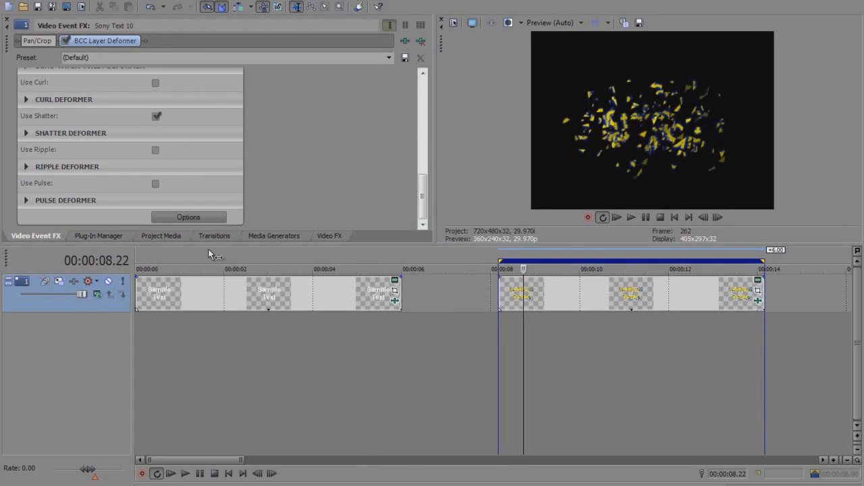
Step: Expand the Shatter Deformer settings and set the gravity to 0.00
click(30, 132)
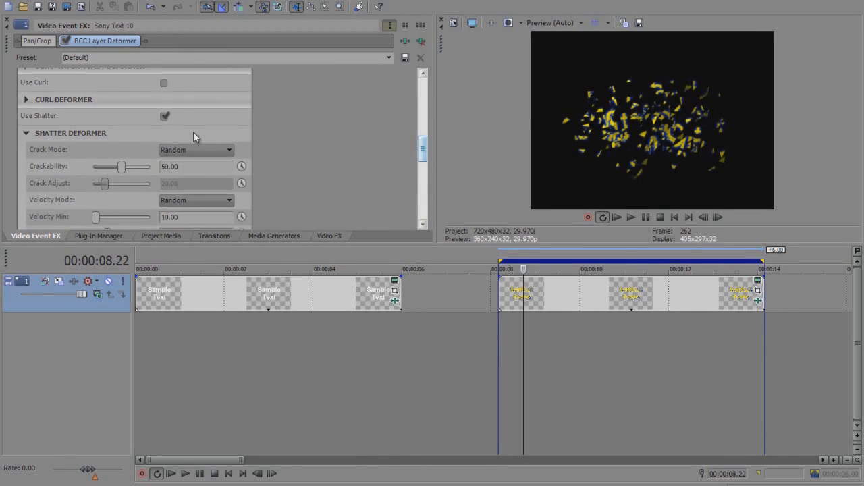
drag(423, 149, 422, 164)
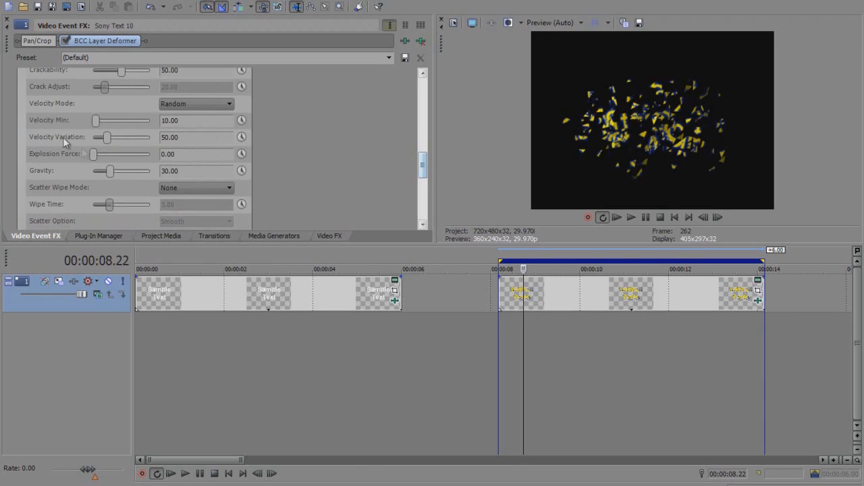
drag(92, 168, 44, 169)
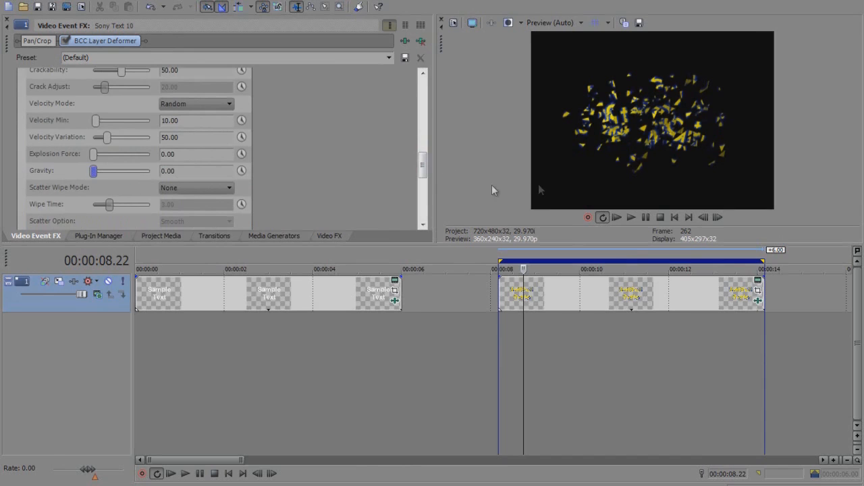
Step: Set the Shatter Deformer's time mode to Manual
drag(421, 165, 432, 201)
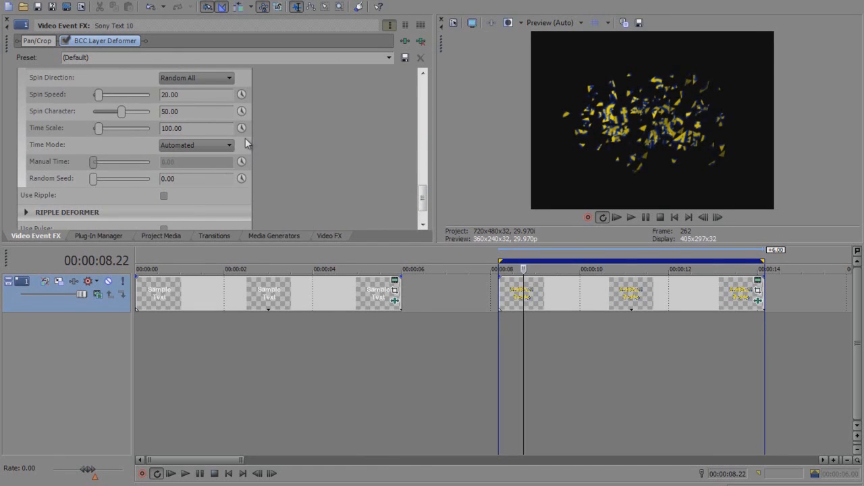
click(229, 146)
click(221, 165)
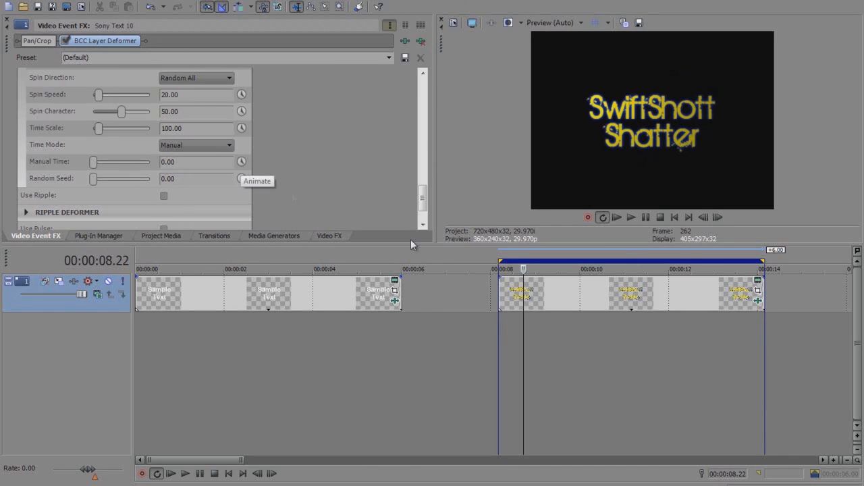
Step: Enable animation for the shatter's Manual Time and set its first keyframe, at the event's start, to 8.42
drag(524, 268, 511, 269)
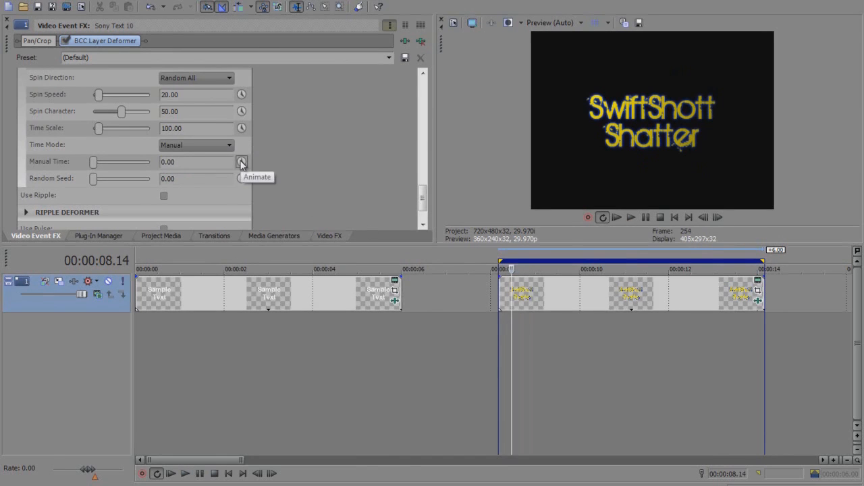
click(241, 163)
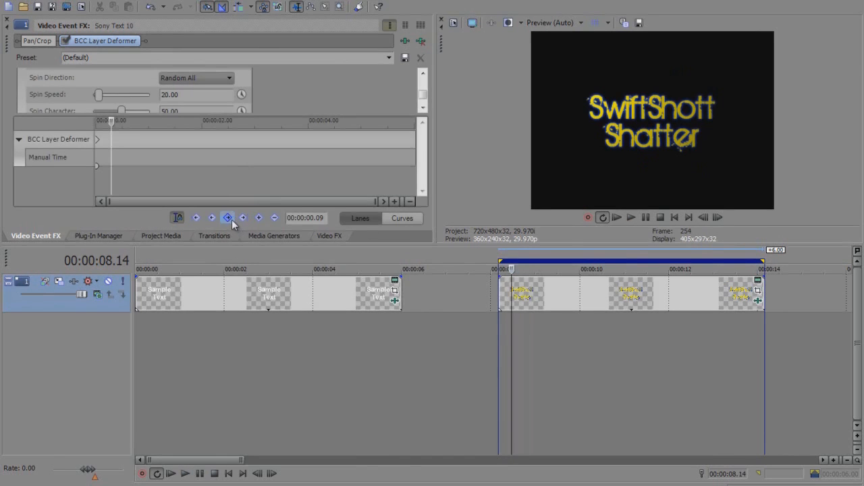
click(211, 217)
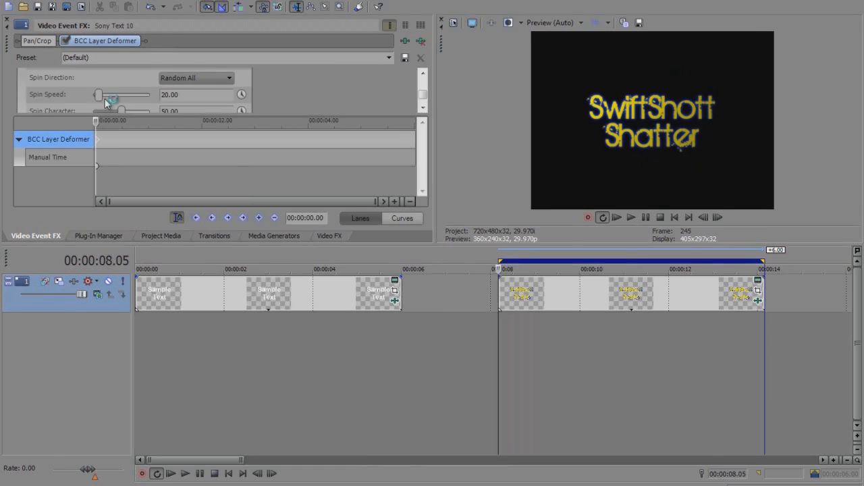
drag(422, 95, 423, 98)
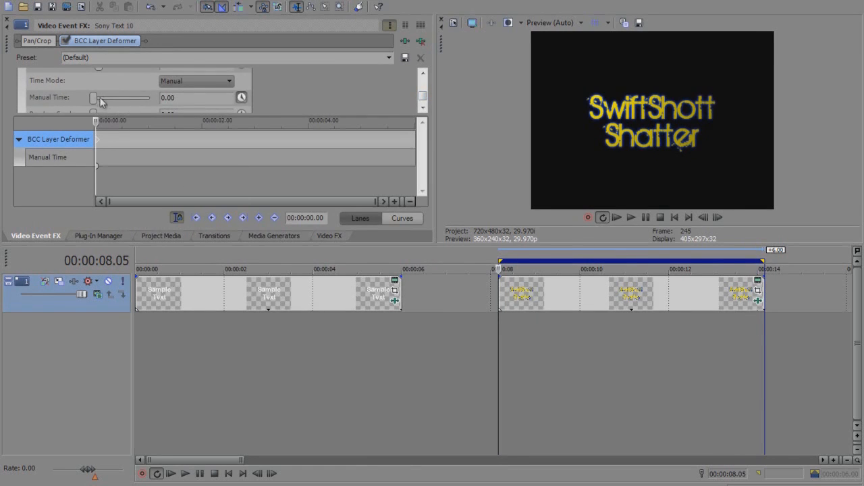
click(99, 99)
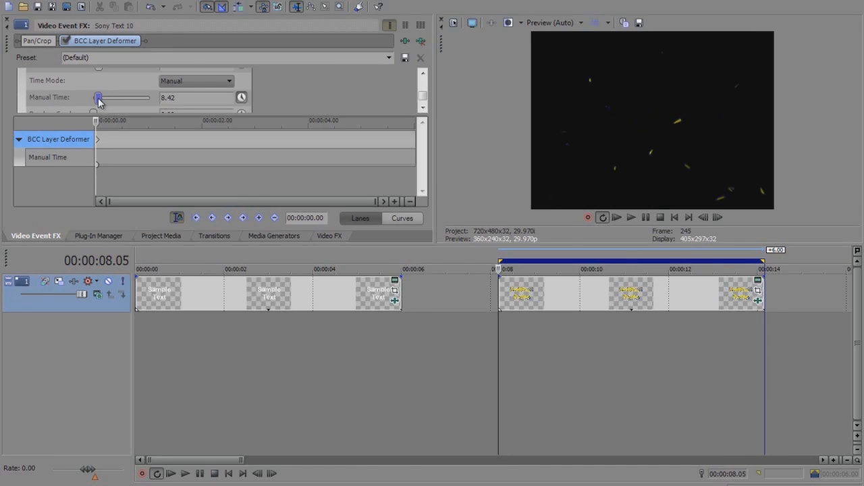
drag(99, 99, 99, 101)
Step: Add a Manual Time keyframe with the value 0.00 at 00:00:02.00 so the text is whole there
drag(324, 217, 302, 217)
text(2)
key(Return)
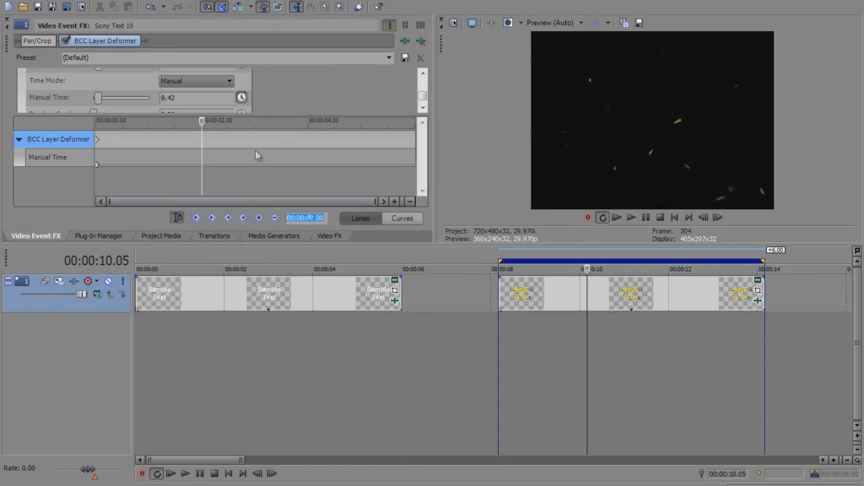
click(48, 98)
drag(96, 101, 73, 104)
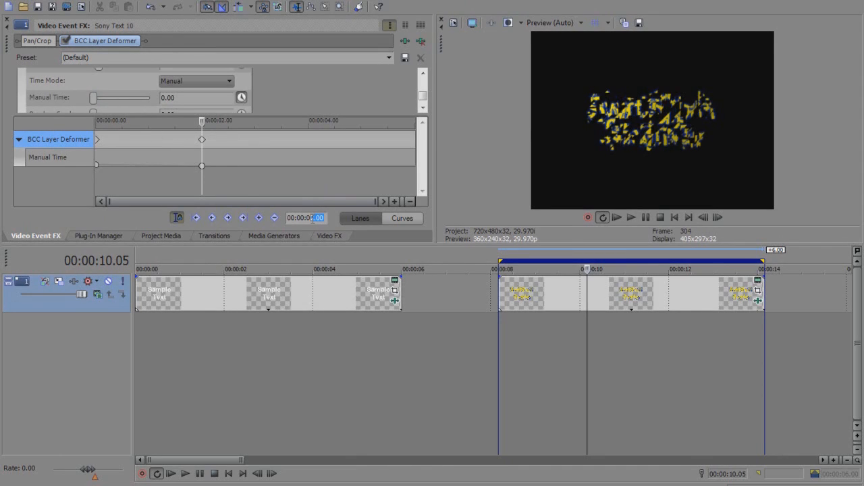
Step: Add a Manual Time keyframe at 00:00:04.00 that holds the value 0.00
text(4)
key(Return)
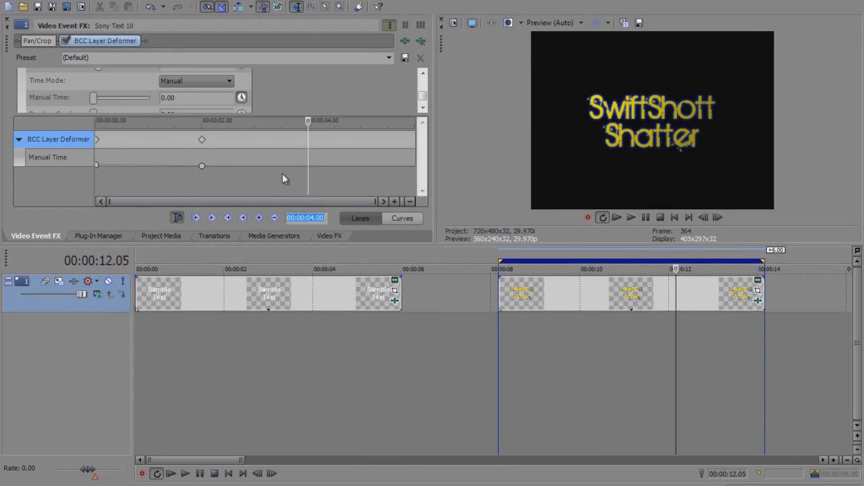
click(260, 218)
click(307, 163)
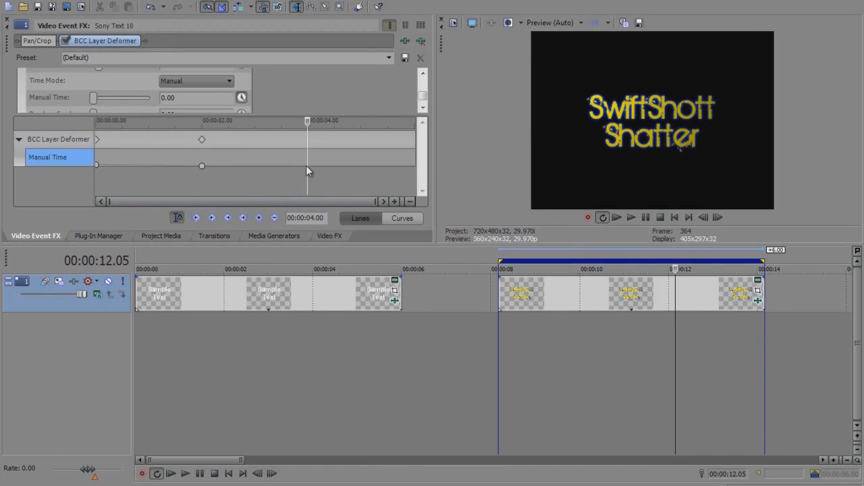
click(258, 217)
Step: At the event's end, 00:00:06.00, add a Manual Time keyframe with the value 54.74
click(245, 218)
click(244, 218)
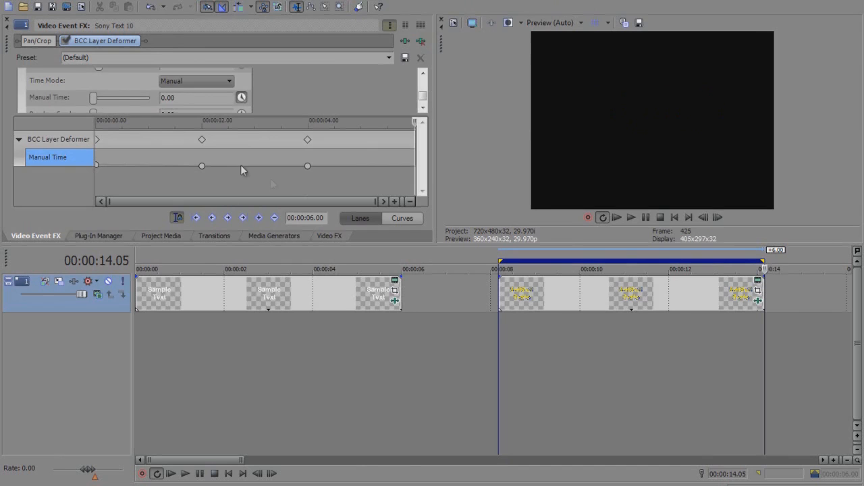
drag(94, 99, 125, 111)
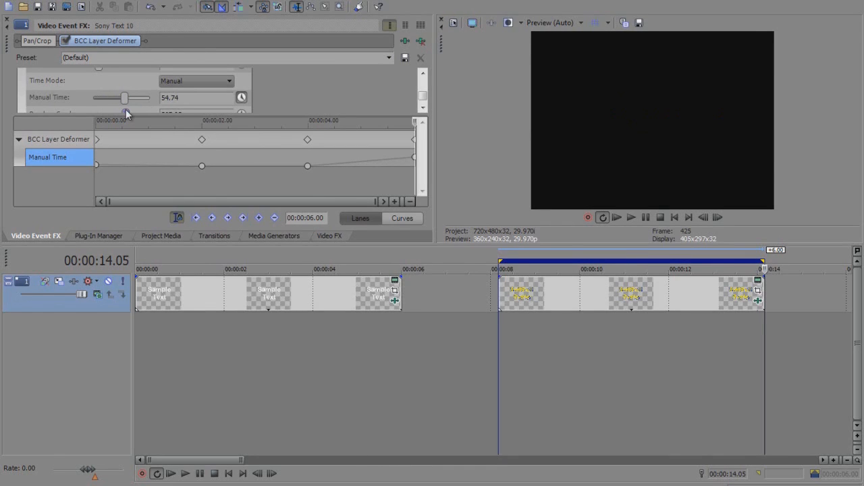
Step: Enlarge the effect's parameter area and reset the shatter's Random Seed to 0.00
mouse_move(423, 96)
mouse_down()
mouse_move(423, 80)
mouse_move(423, 97)
mouse_up()
drag(368, 120, 365, 136)
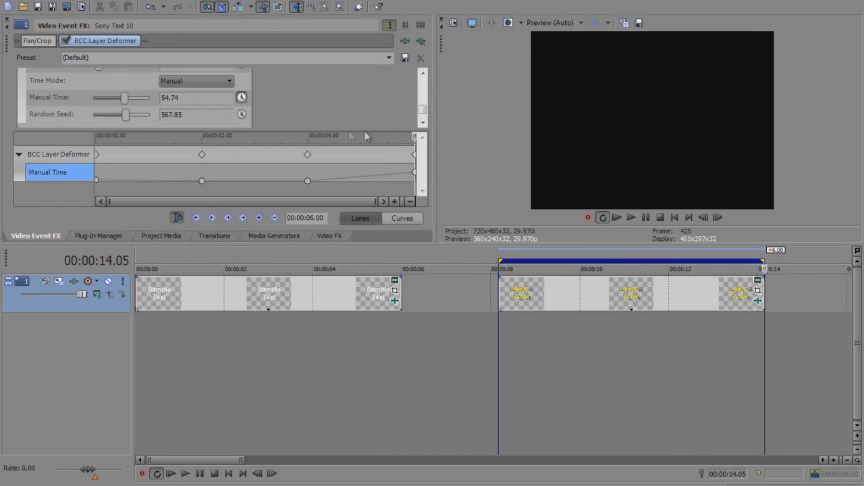
double_click(127, 117)
Step: Play back the title event to preview the keyframed shatter animation
click(635, 219)
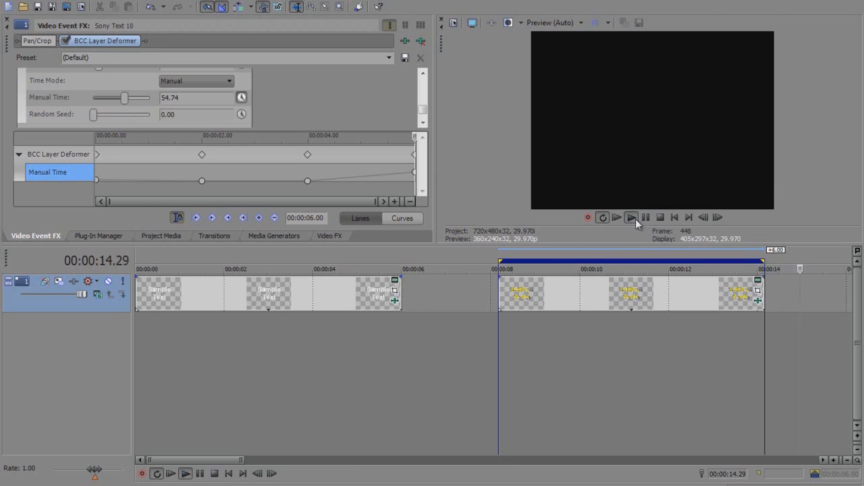
click(638, 287)
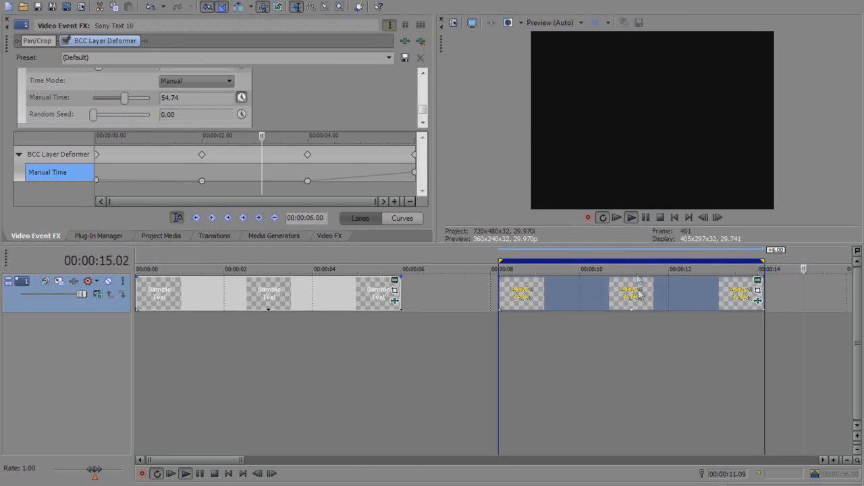
click(630, 218)
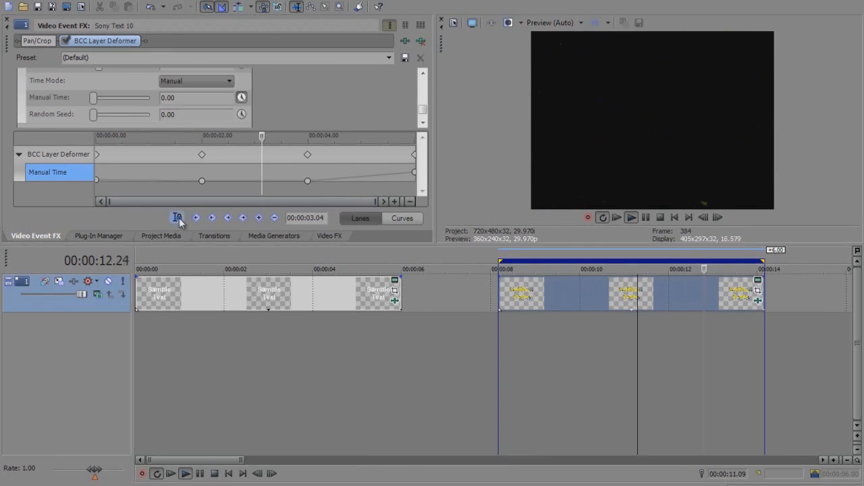
Step: With keyframe cursor syncing off, set the last Manual Time keyframe, at 00:00:06.00, to 32.63 and pause the playback
click(243, 217)
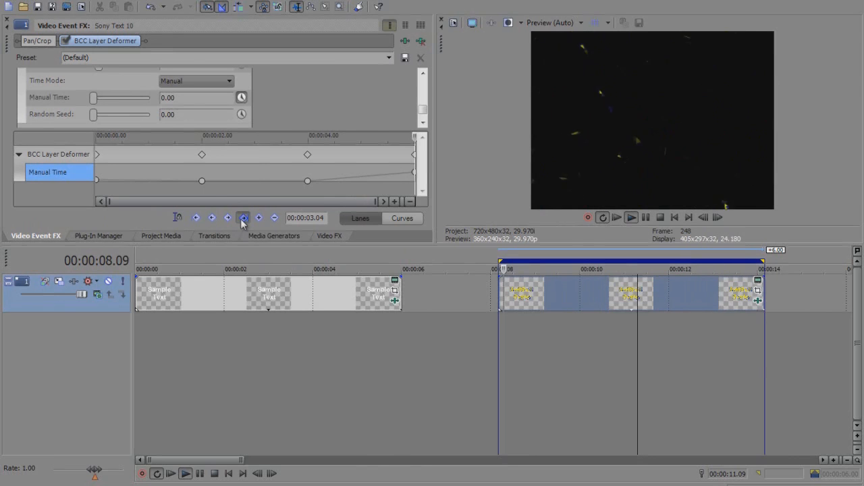
drag(123, 98, 111, 102)
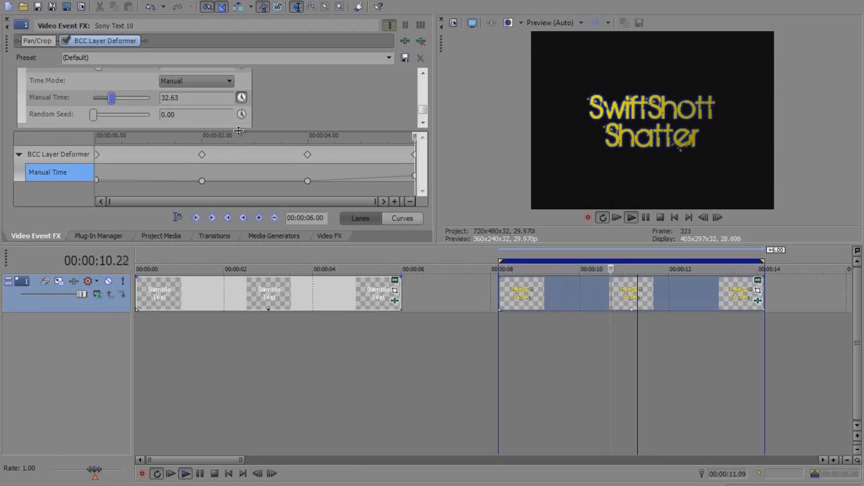
click(646, 223)
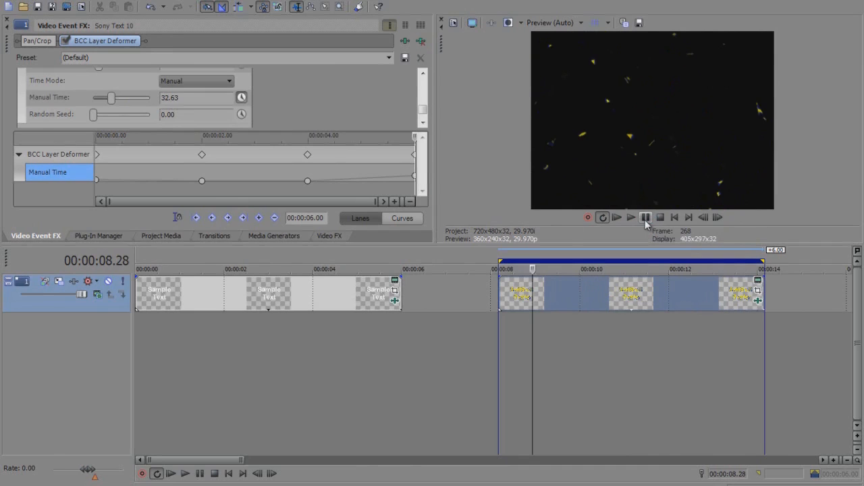